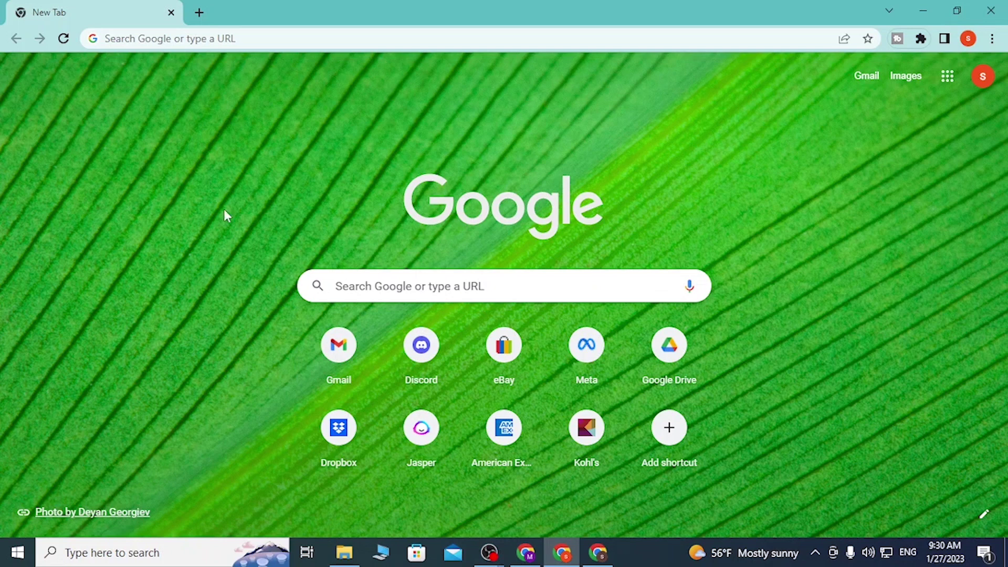
Step: Search Google for dalle2, then load openai.com/dall-e2 in a new tab
left_click(252, 41)
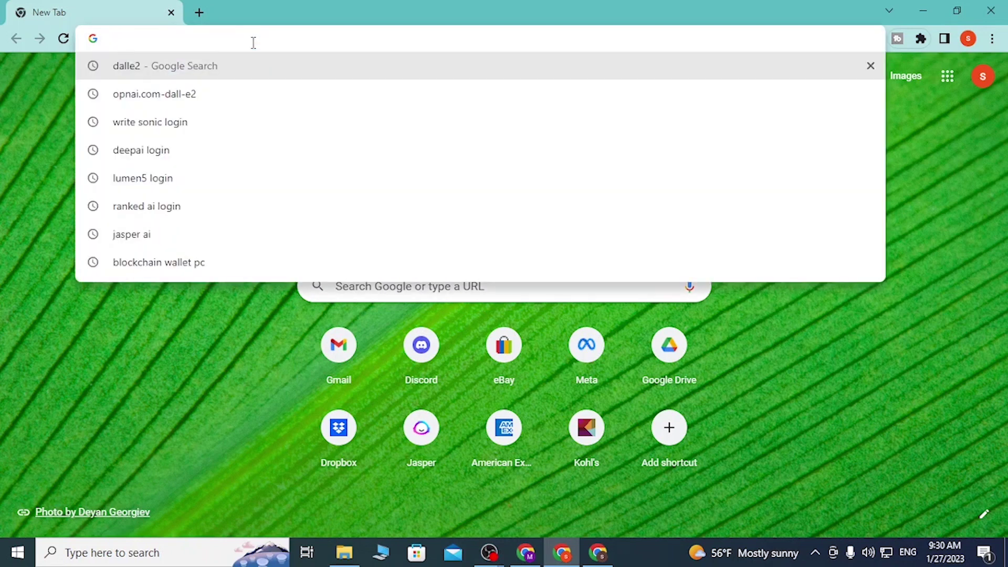
type("deepa")
key("BackSpace")
key("BackSpace")
type("dalle")
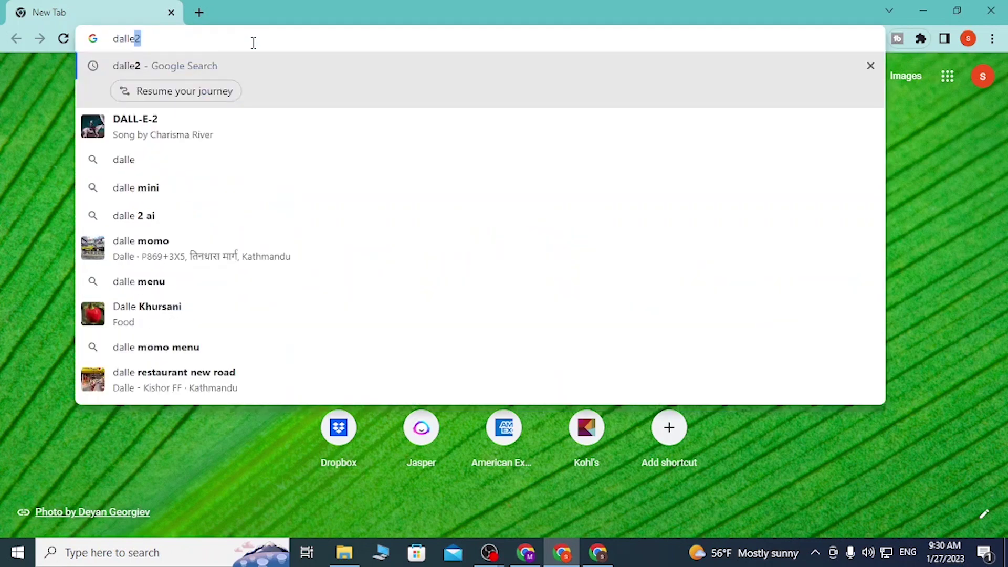
type("2")
key("Return")
key("ctrl+t")
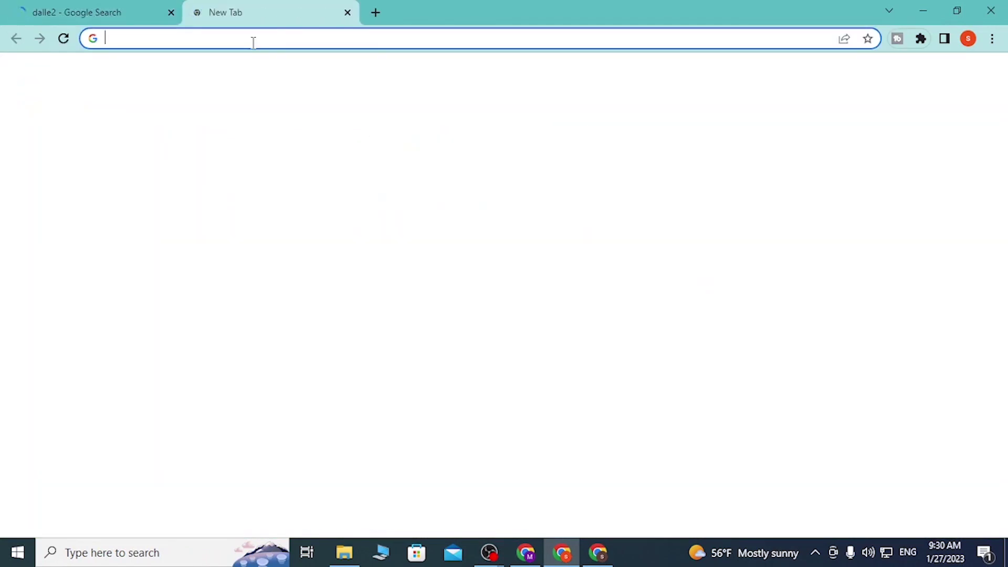
type("open")
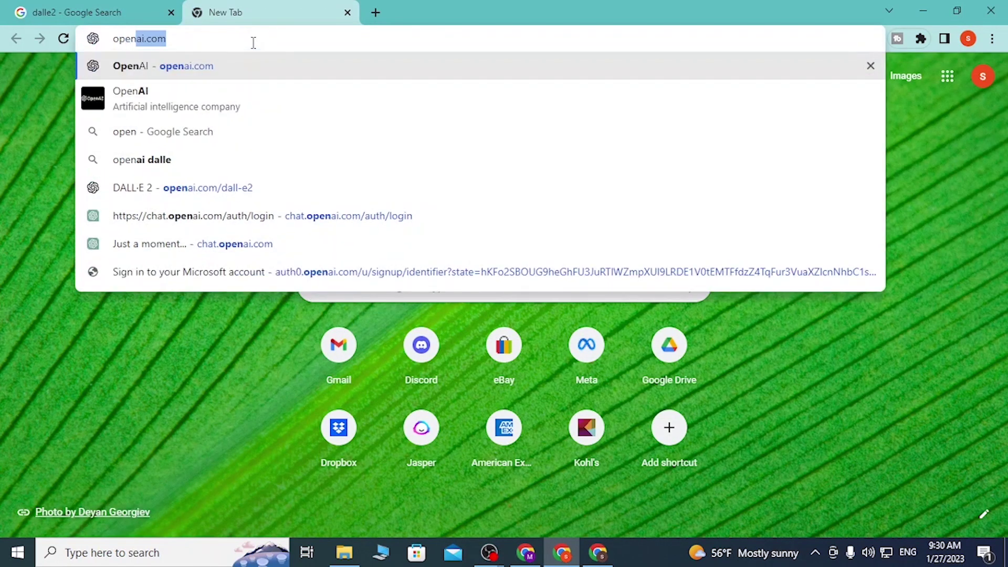
type("ai.com")
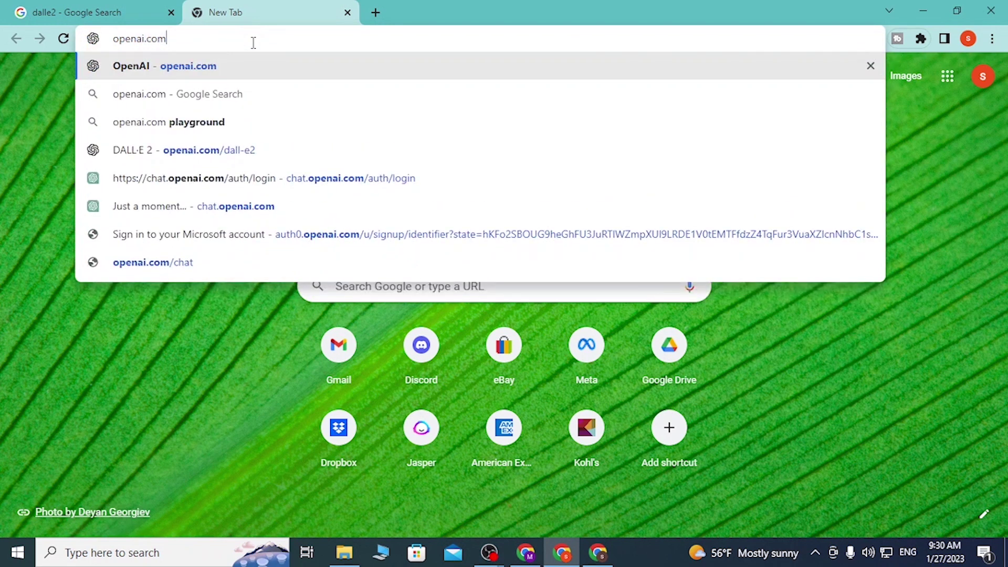
type("/dall")
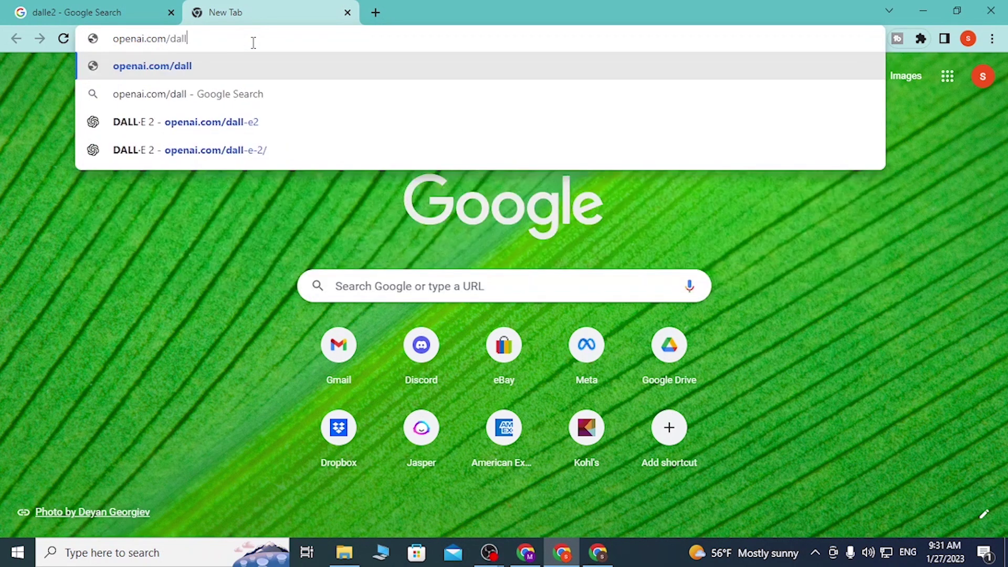
type("-e2")
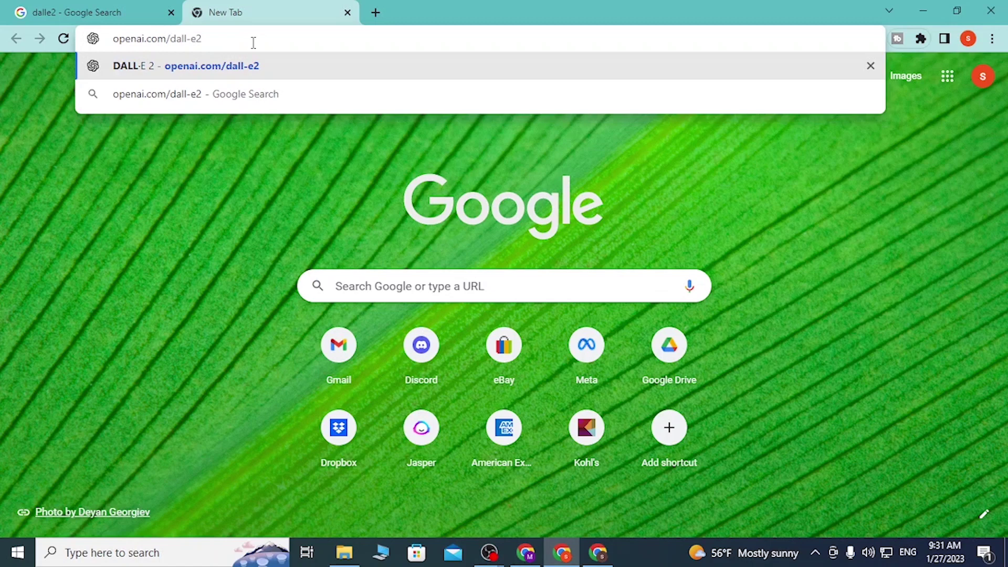
key("Return")
Step: Return to the dalle2 results and open the 'DALL·E 2 - OpenAI' result
left_click(86, 11)
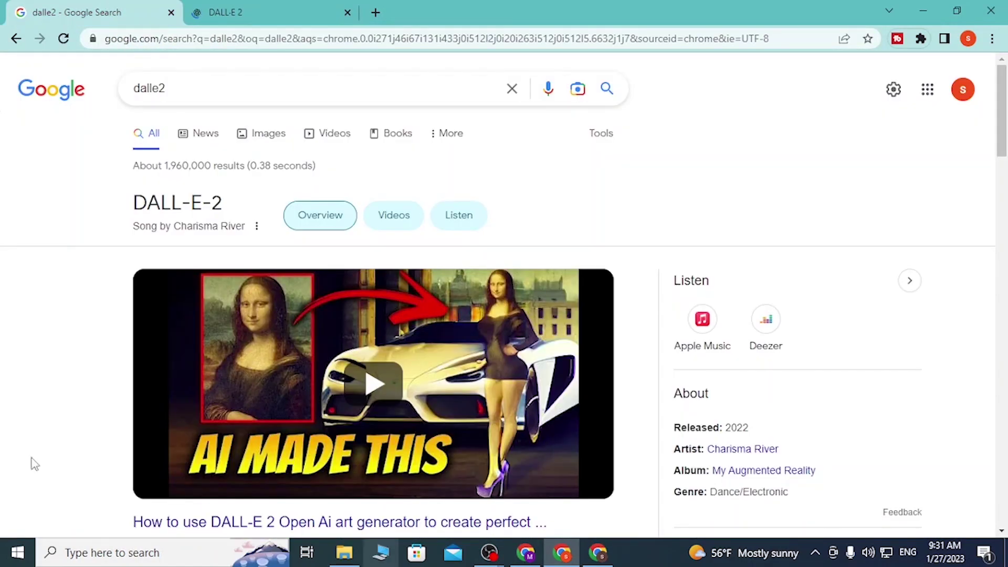
scroll(35, 463, "down", 2)
scroll(47, 315, "down", 2)
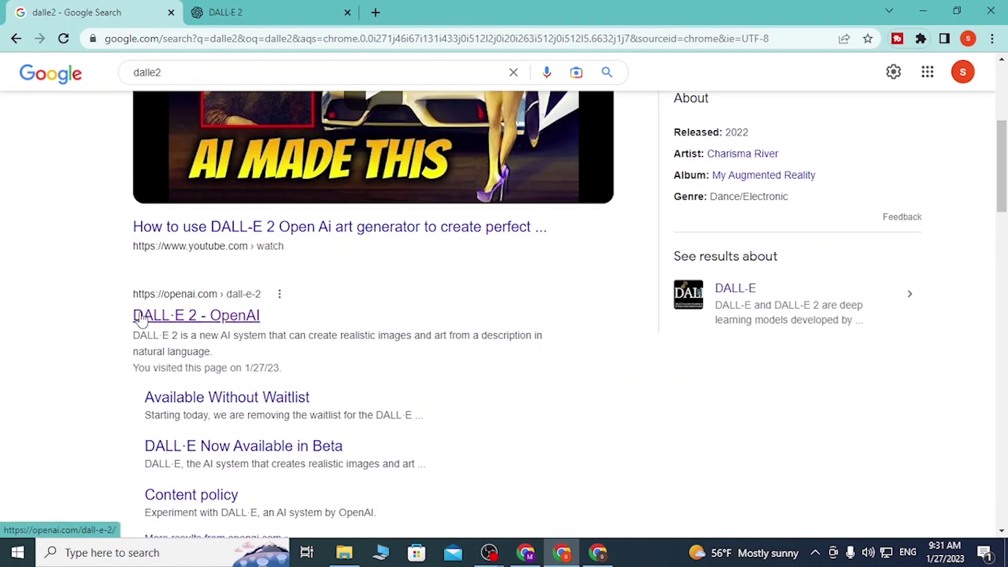
scroll(140, 317, "up", 4)
scroll(181, 316, "down", 4)
left_click(218, 319)
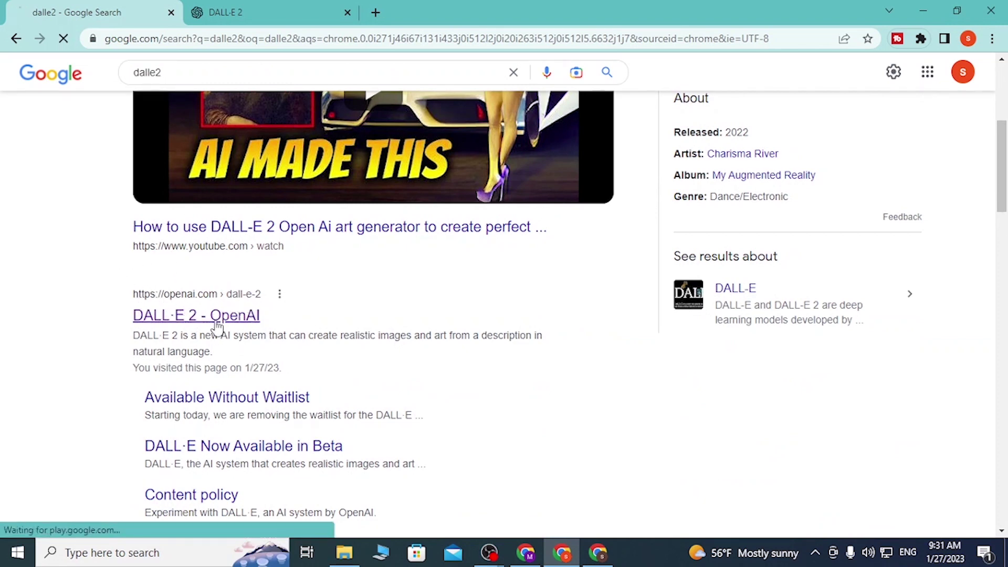
Step: Switch between the two DALL·E 2 tabs and close the duplicate one
left_click(260, 12)
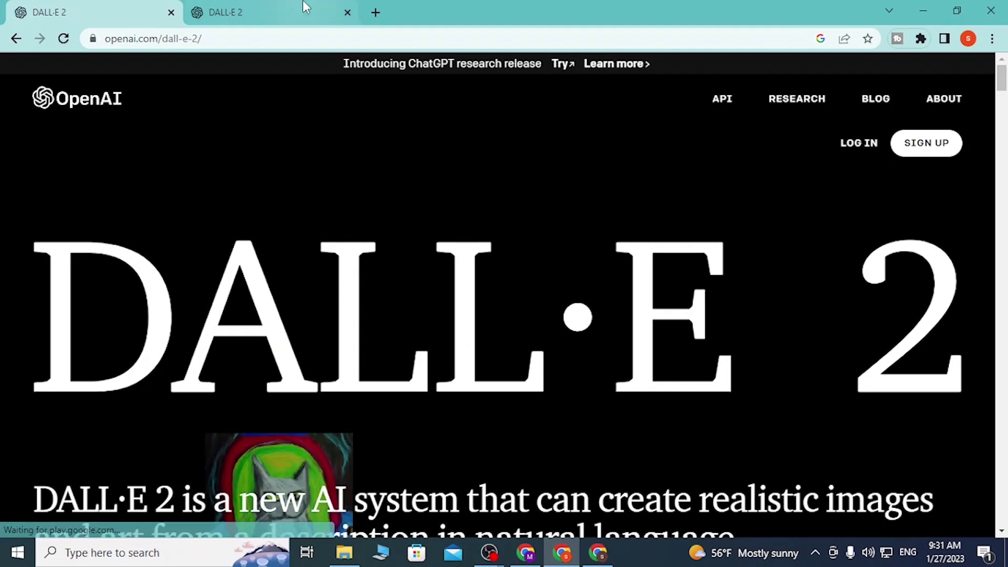
left_click(142, 9)
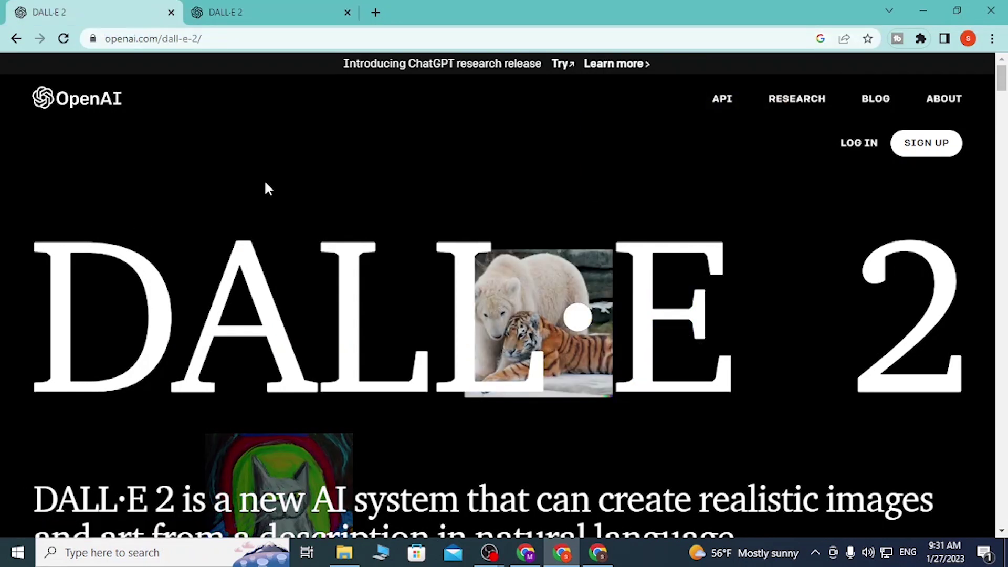
left_click(166, 38)
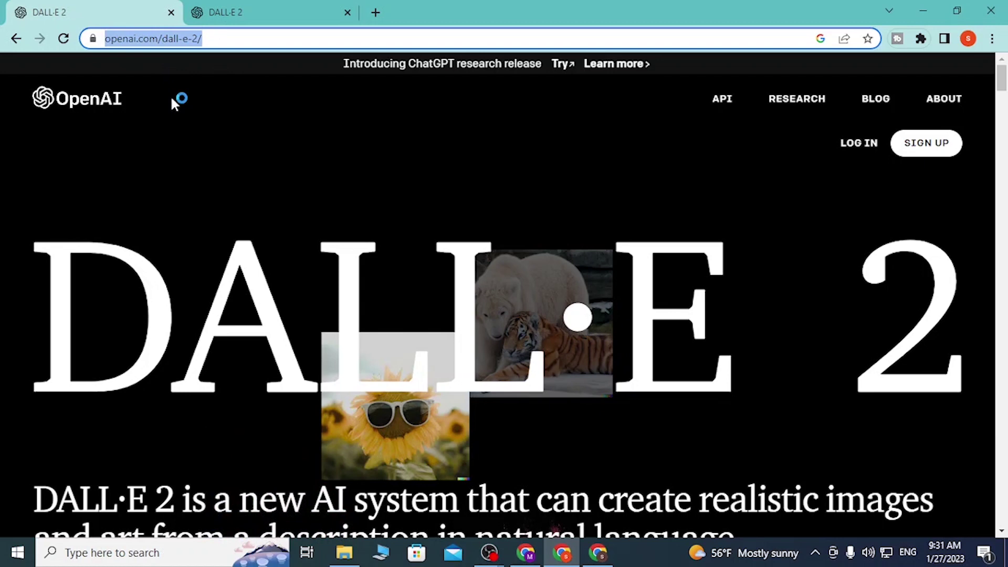
left_click(347, 12)
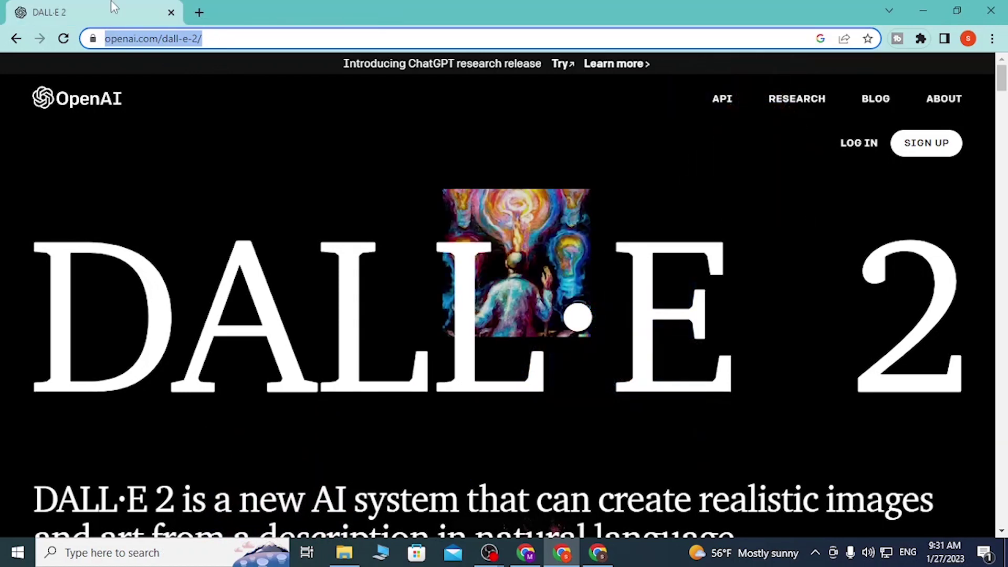
left_click(203, 184)
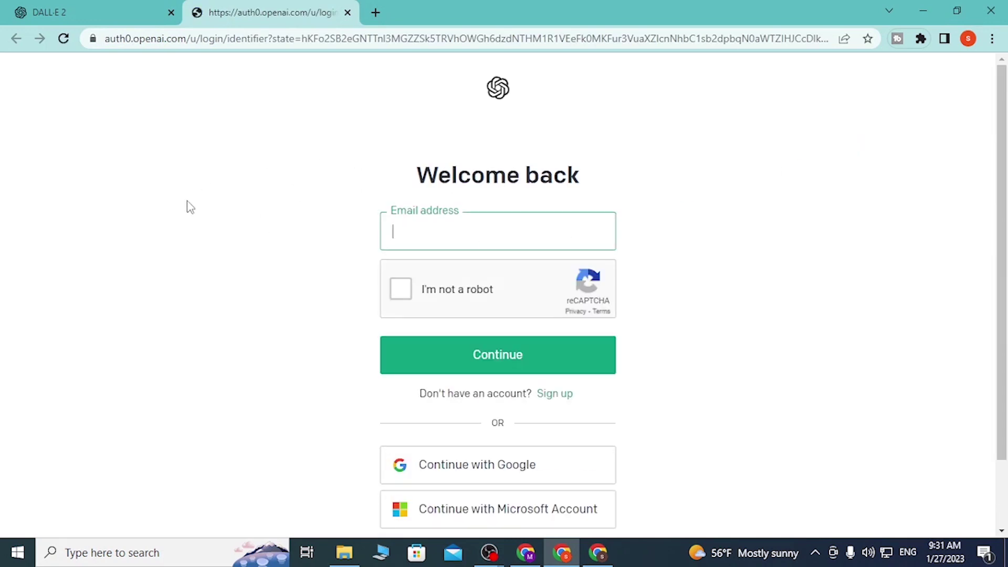
Step: Autofill the saved email address and tick the 'I'm not a robot' checkbox
left_click(431, 228)
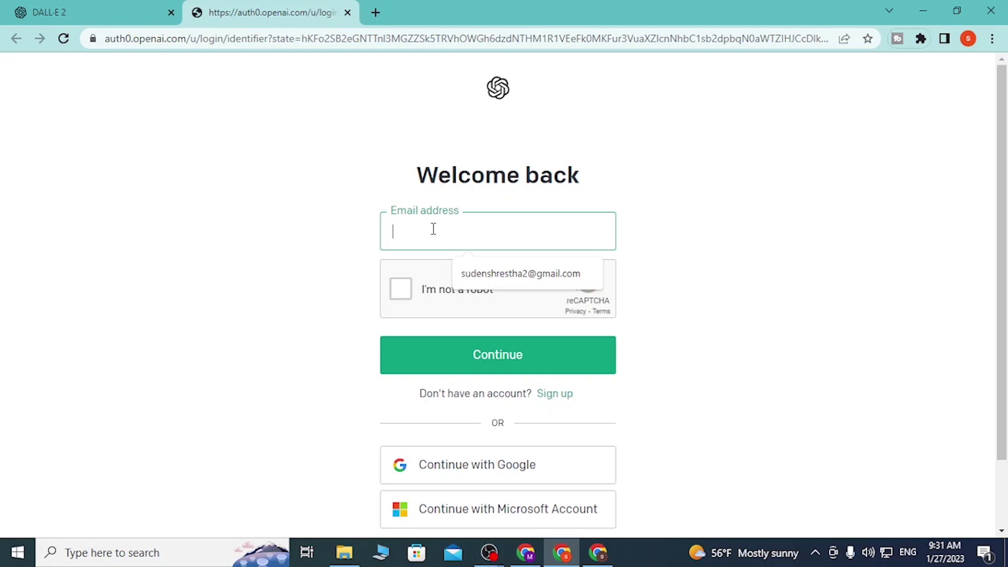
left_click(519, 272)
left_click(771, 257)
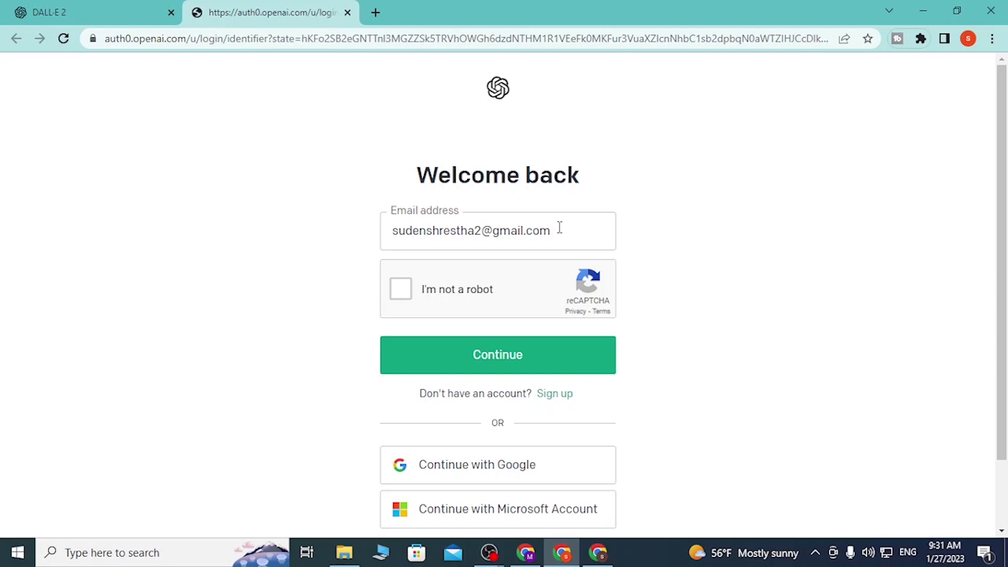
left_click(400, 290)
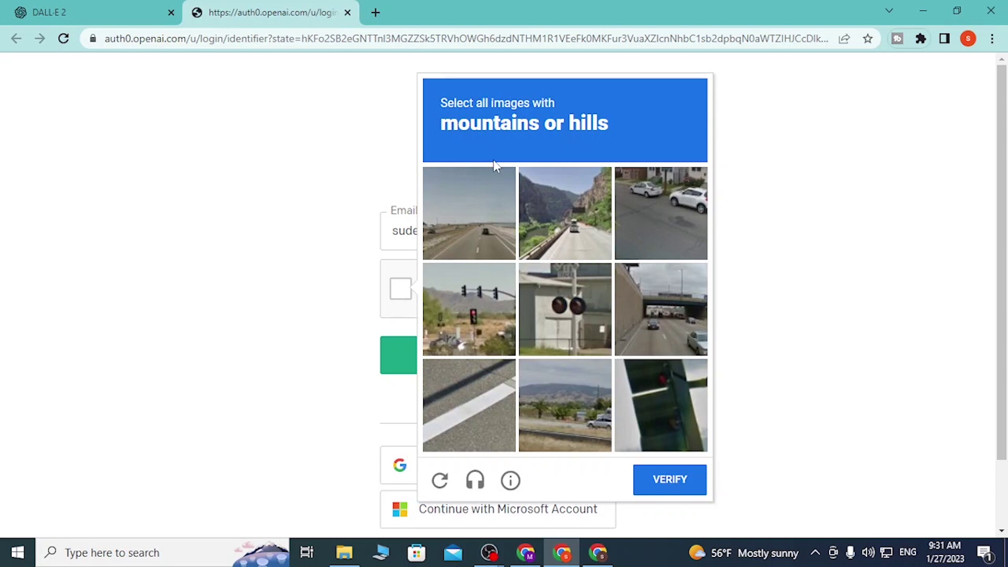
Step: Select the mountain and hill tiles, deselect the bottom-middle tile, and verify
left_click(566, 205)
left_click(569, 399)
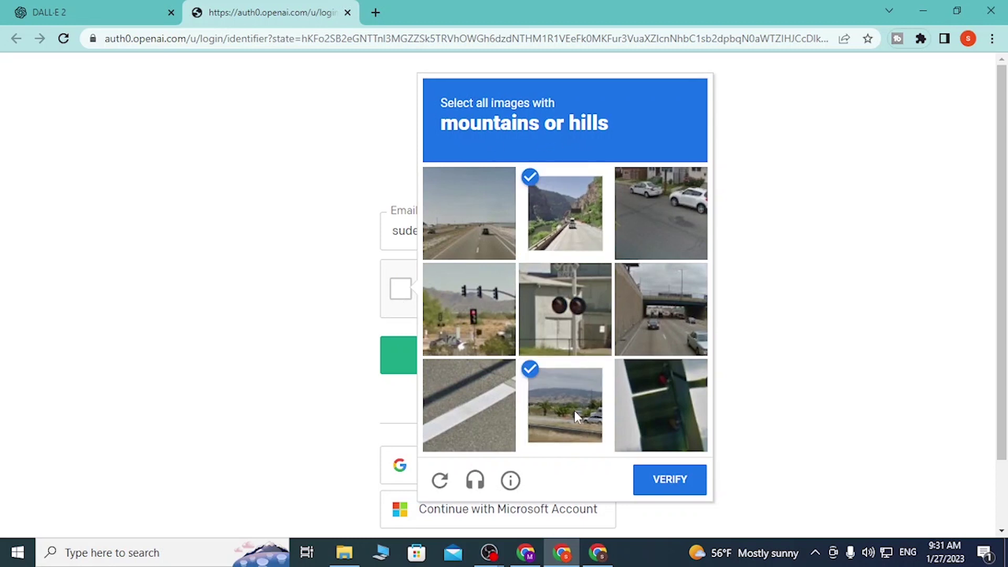
left_click(464, 311)
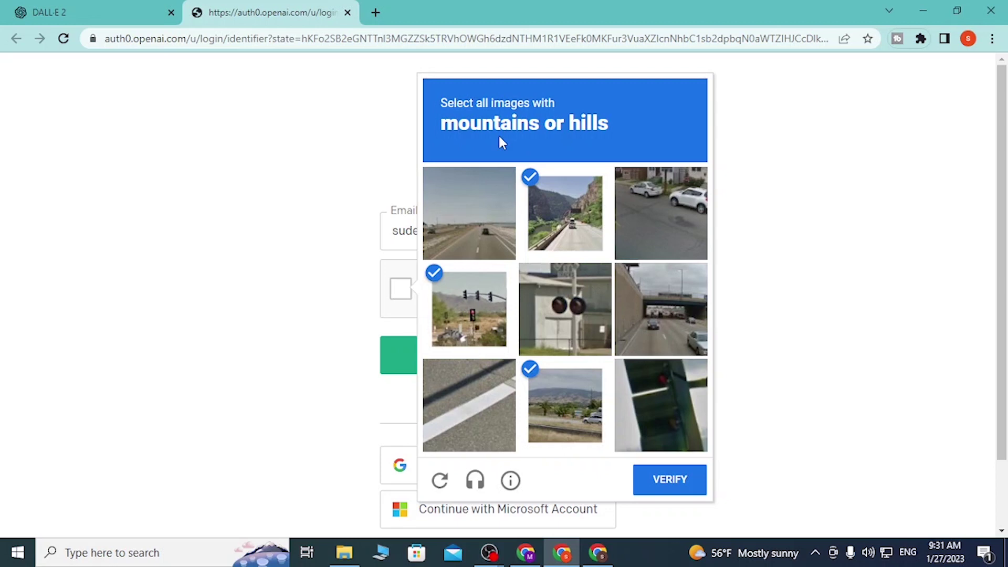
left_click(583, 433)
left_click(662, 479)
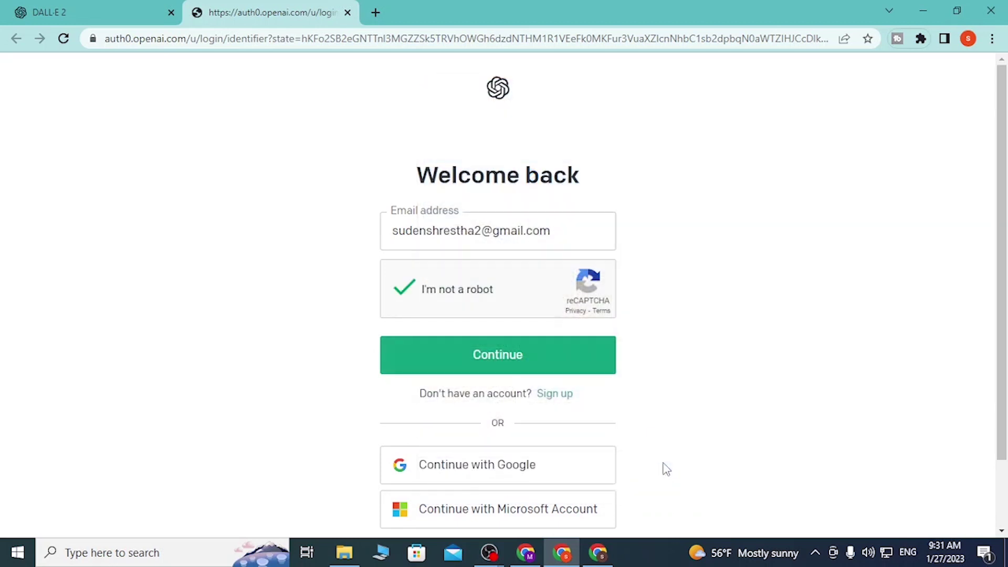
scroll(419, 259, "down", 2)
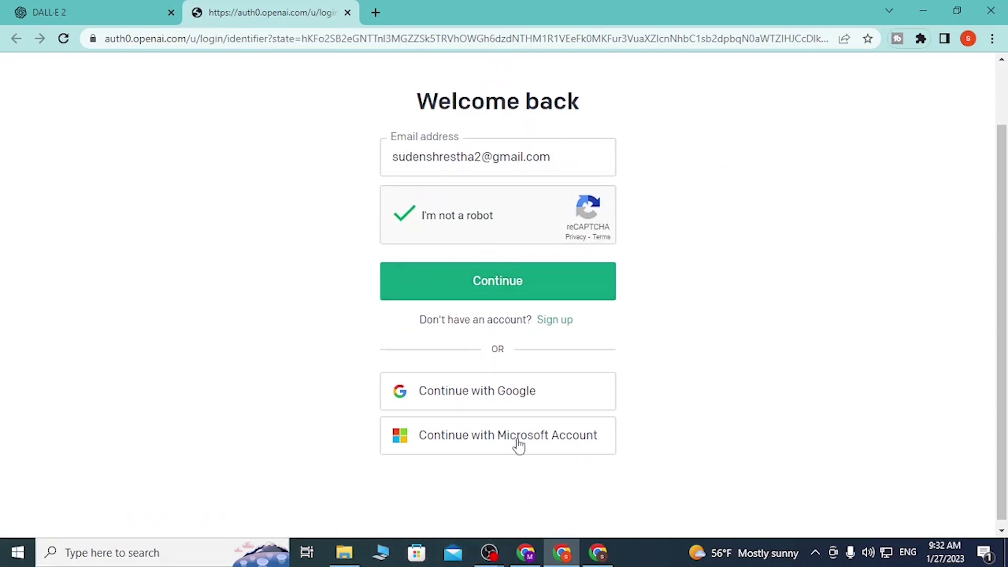
left_click(510, 394)
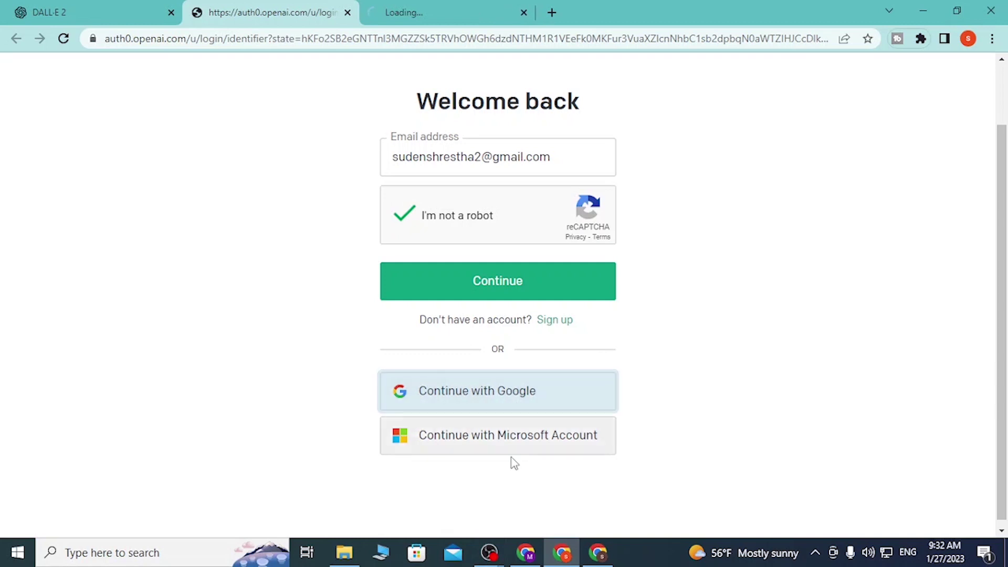
left_click(436, 12)
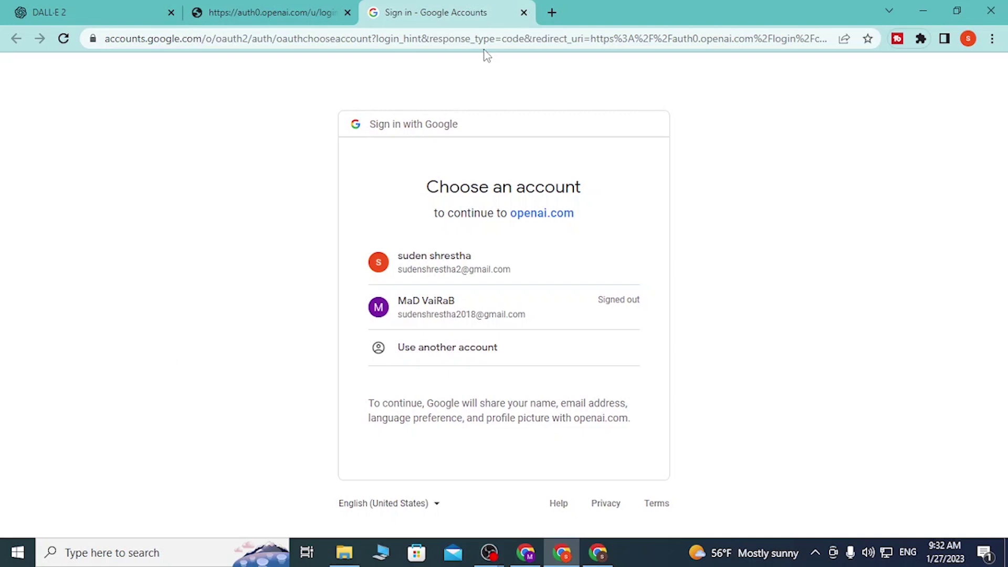
left_click(524, 12)
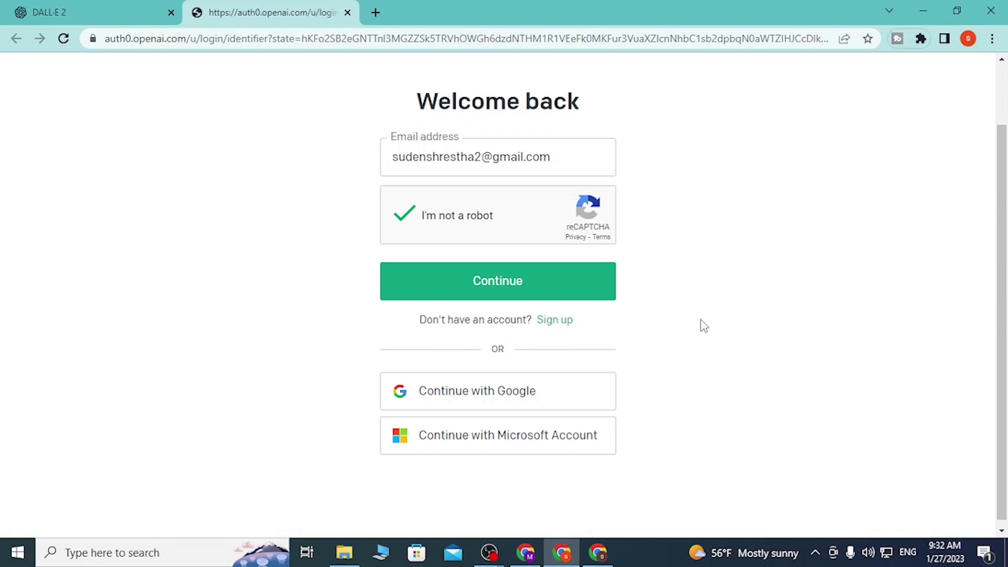
Step: Continue past the email step and enter the password in the Password field
left_click(562, 288)
scroll(763, 326, "down", 1)
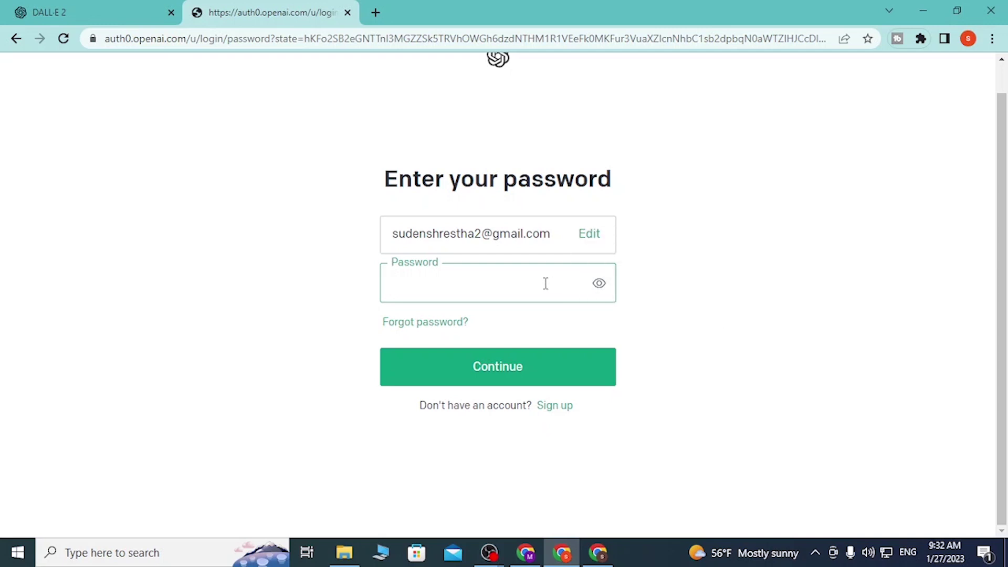
type("••")
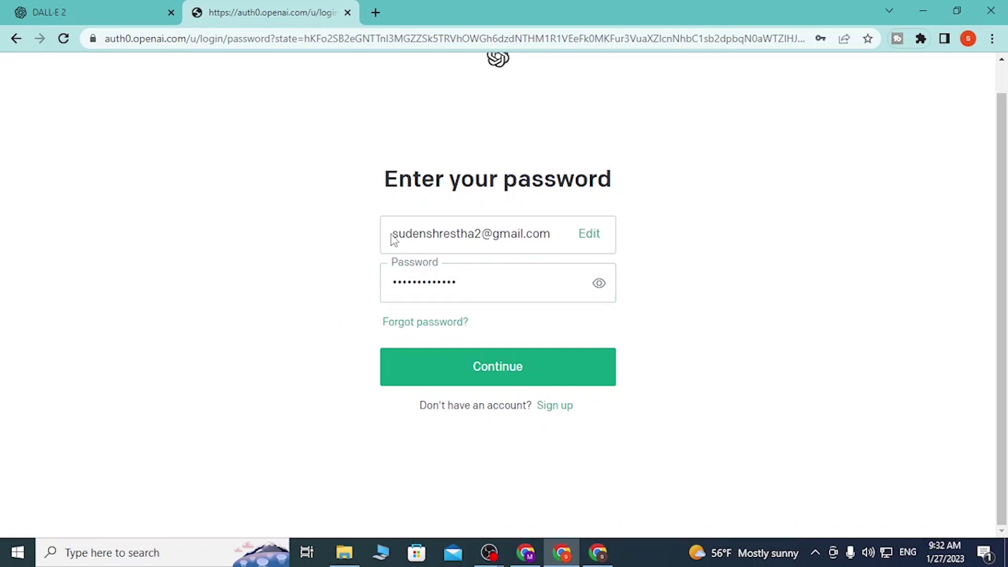
left_click_drag(391, 235, 486, 235)
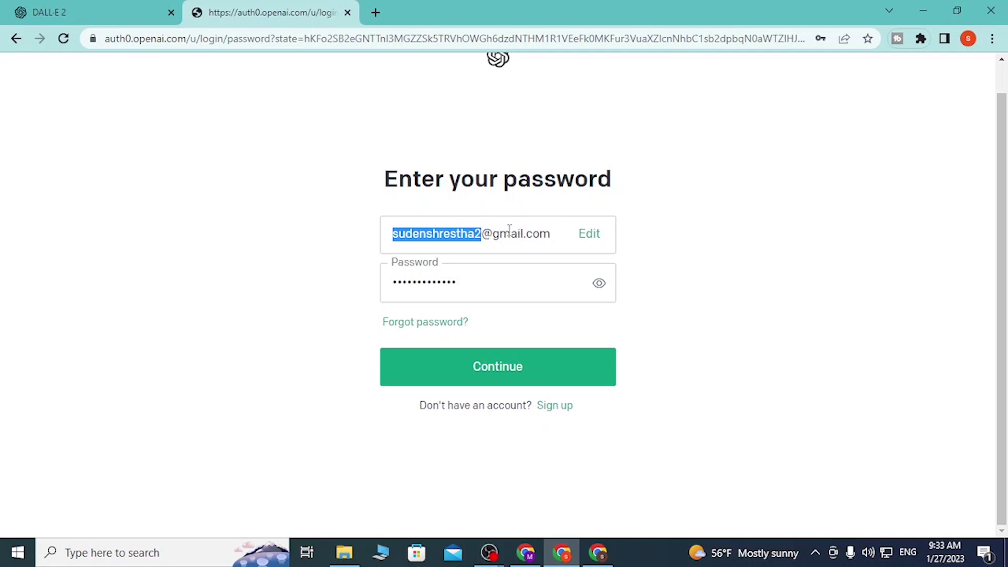
left_click_drag(481, 233, 552, 234)
left_click(494, 292)
left_click_drag(465, 291, 335, 293)
left_click(447, 358)
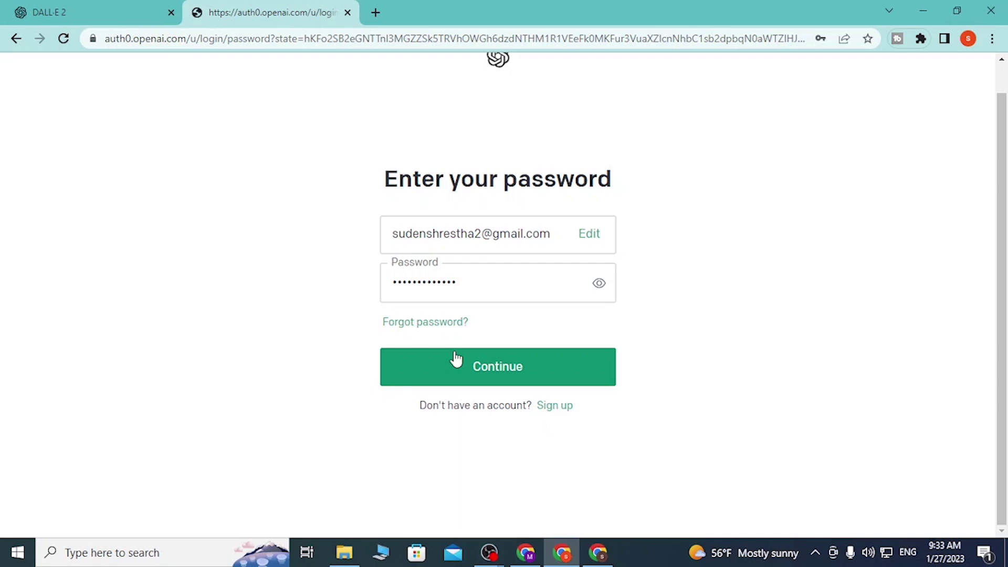
scroll(455, 360, "up", 1)
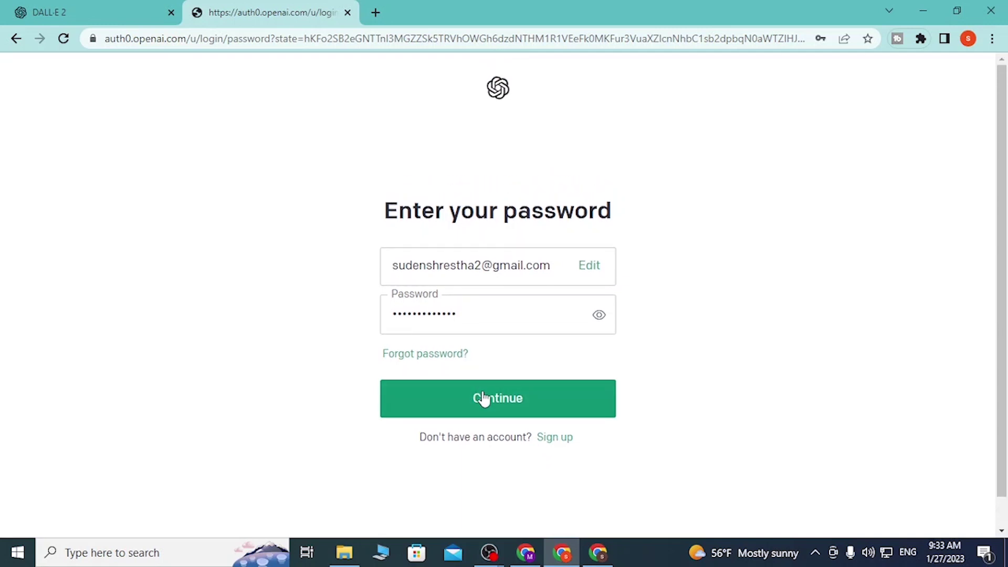